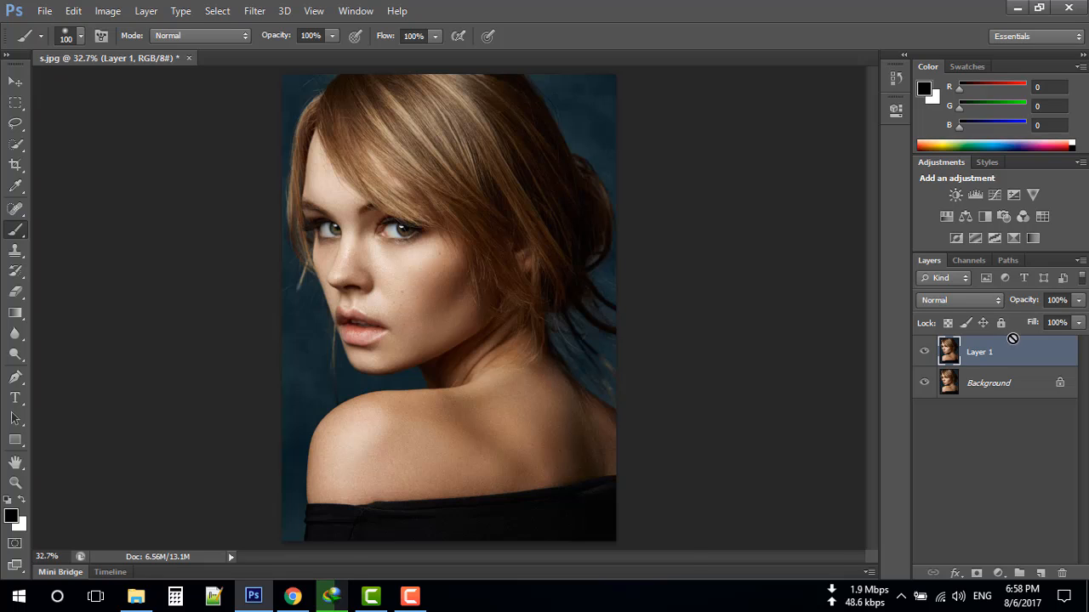
# Invert the colors of Layer 1 and set its blend mode to Vivid Light.
pyautogui.hotkey('ctrl', 'i')
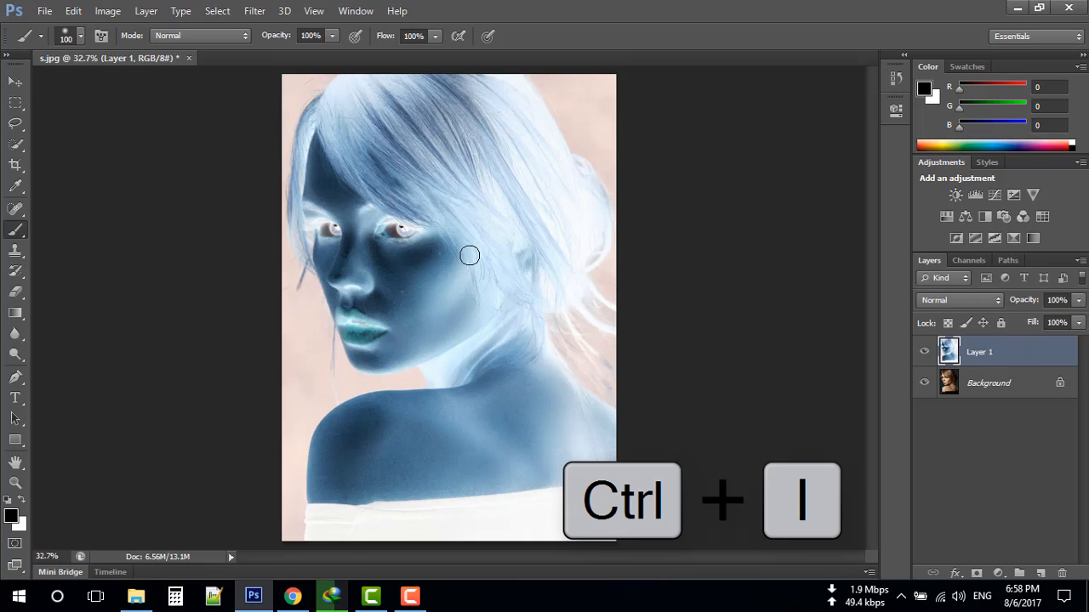
pyautogui.click(945, 302)
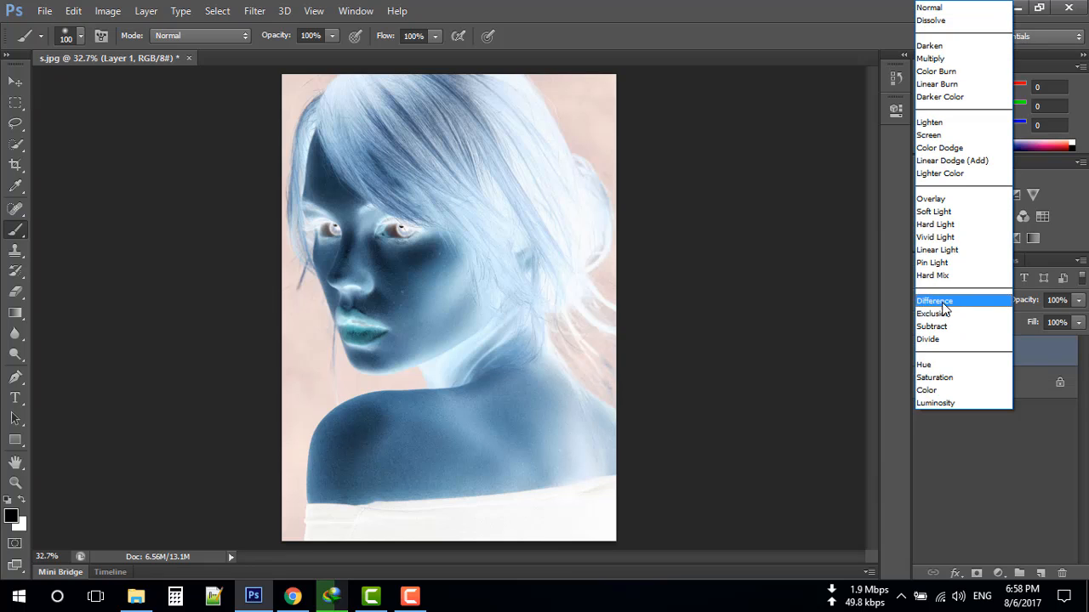
pyautogui.click(946, 238)
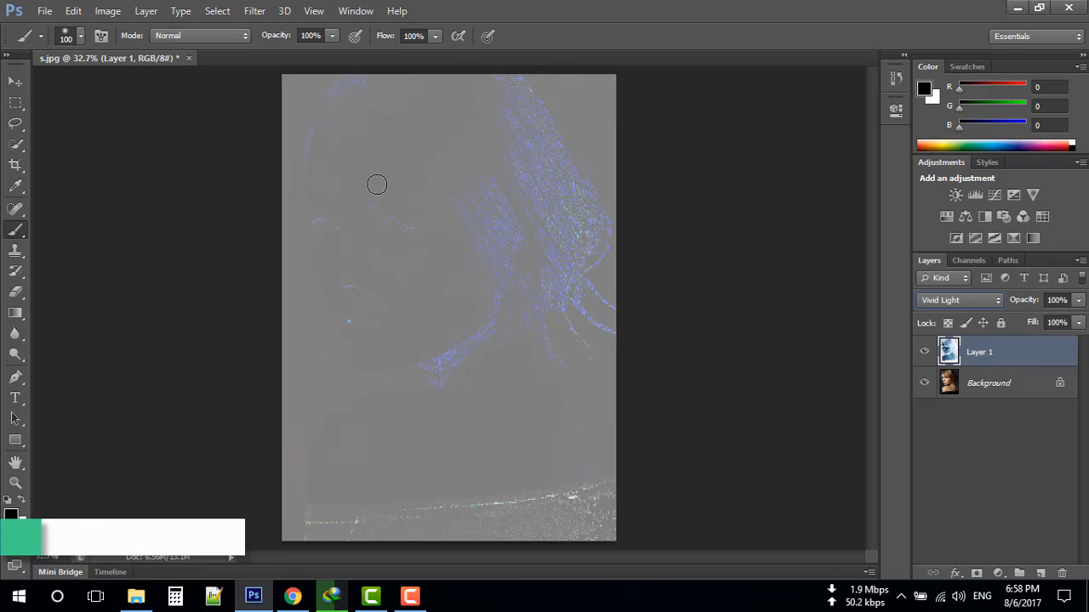
# Apply a High Pass filter to Layer 1 with a radius of 16.8 pixels.
pyautogui.click(254, 11)
pyautogui.moveTo(315, 296)
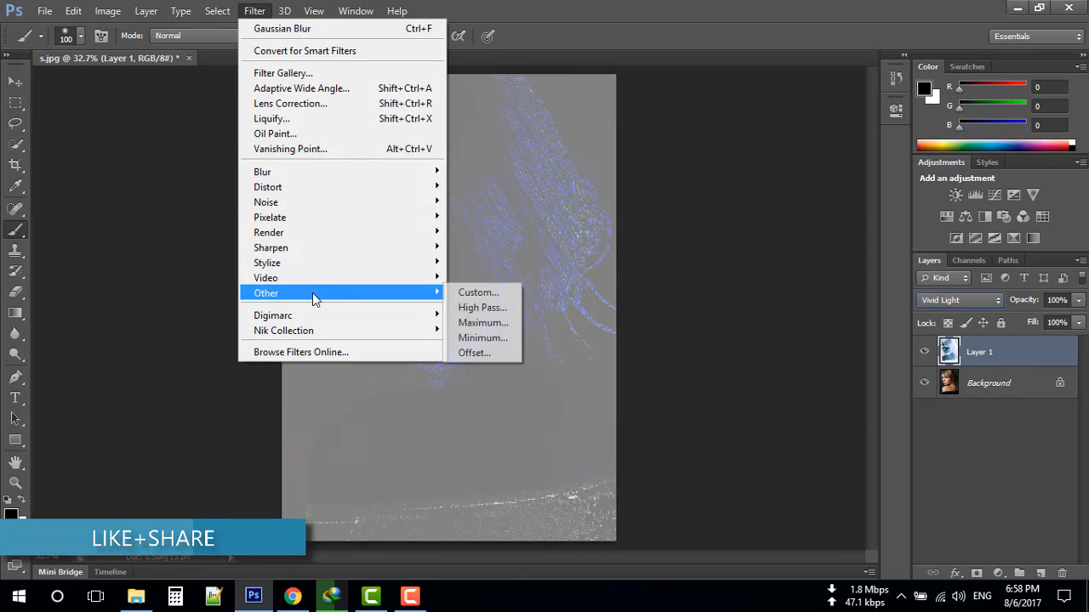
pyautogui.click(502, 307)
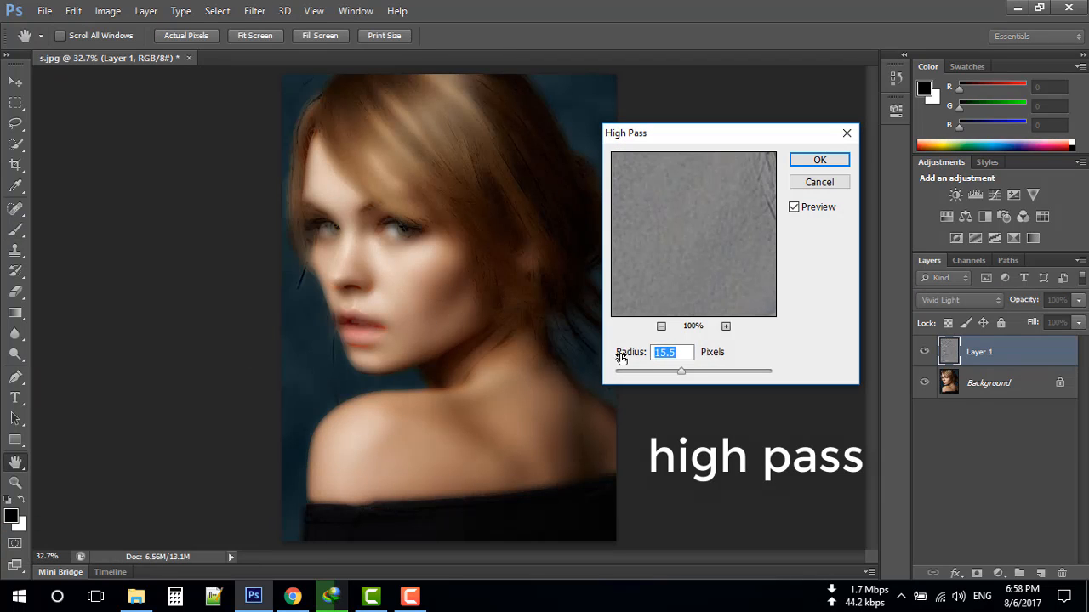
pyautogui.moveTo(679, 370)
pyautogui.mouseDown()
pyautogui.moveTo(670, 379)
pyautogui.moveTo(681, 371)
pyautogui.mouseUp()
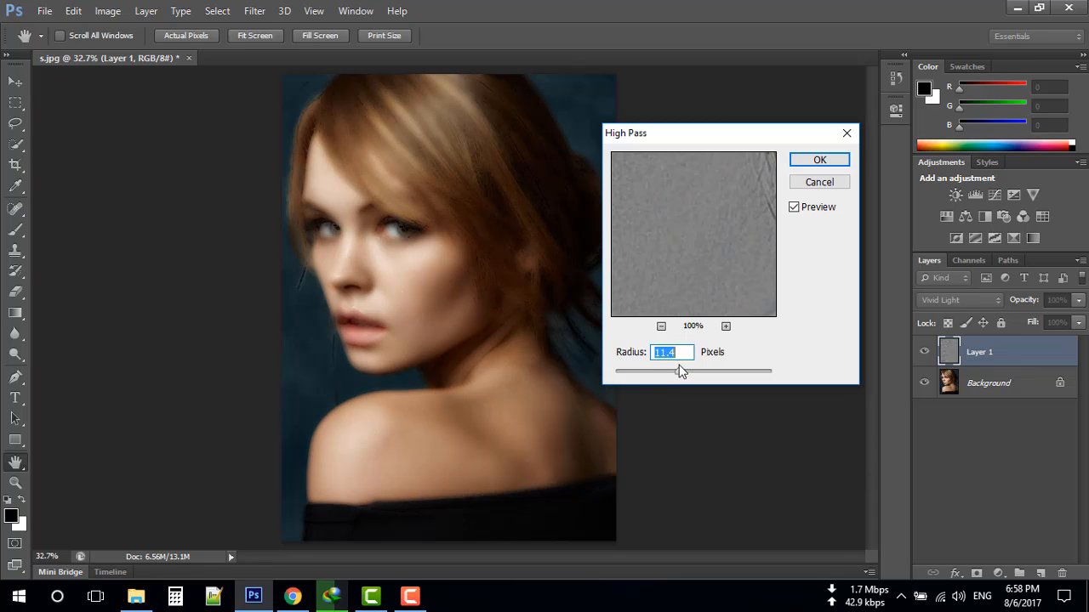
pyautogui.moveTo(678, 374); pyautogui.dragTo(682, 372)
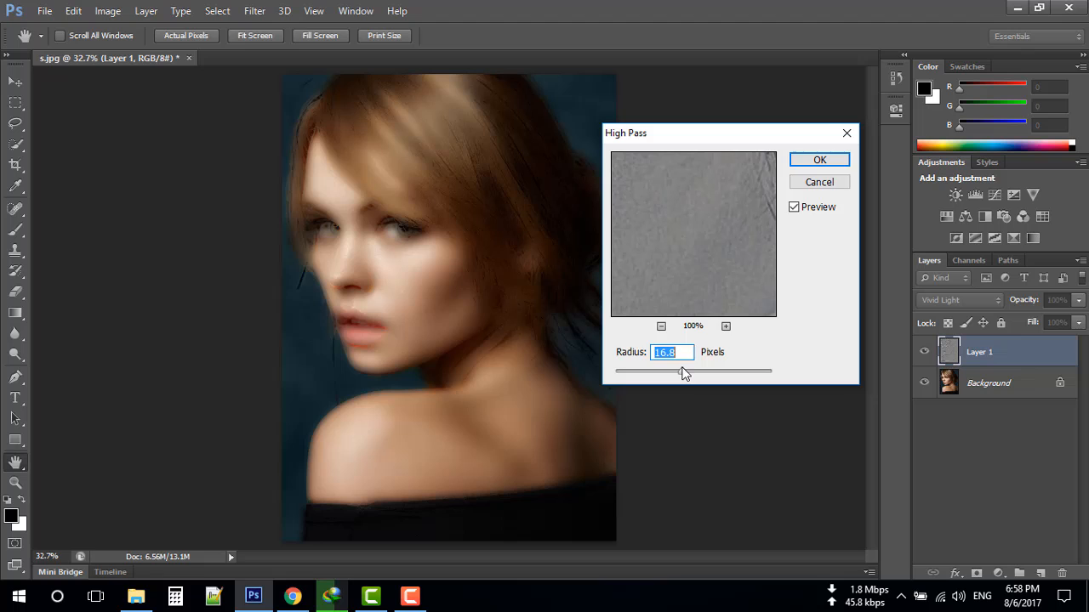
pyautogui.click(819, 160)
pyautogui.press('b')
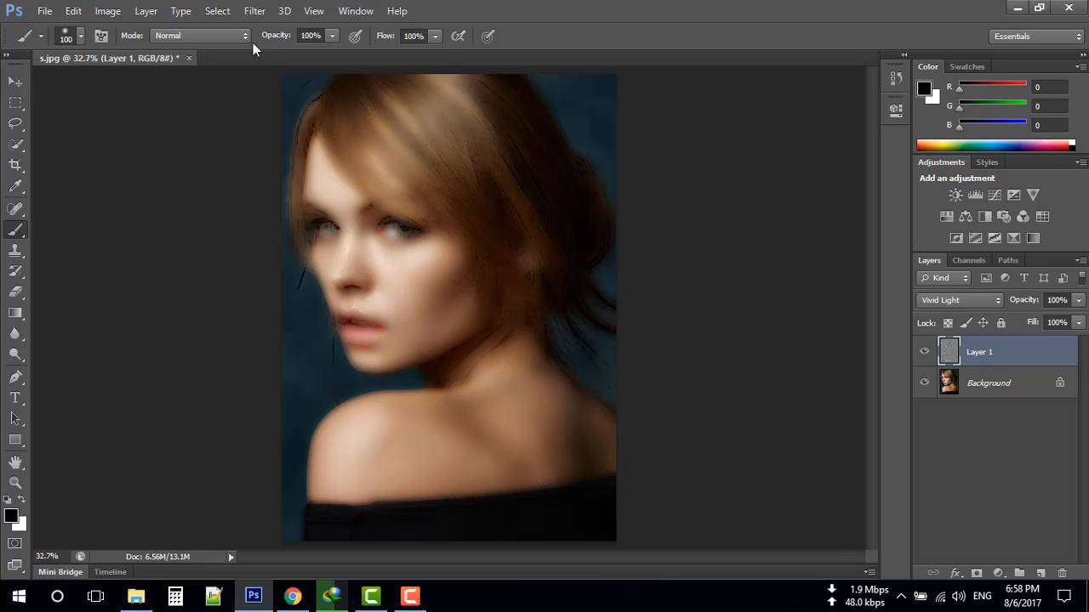
# Apply a Gaussian Blur to Layer 1, adjusting the radius and comparing the result with the preview off and on.
pyautogui.click(254, 11)
pyautogui.moveTo(279, 174)
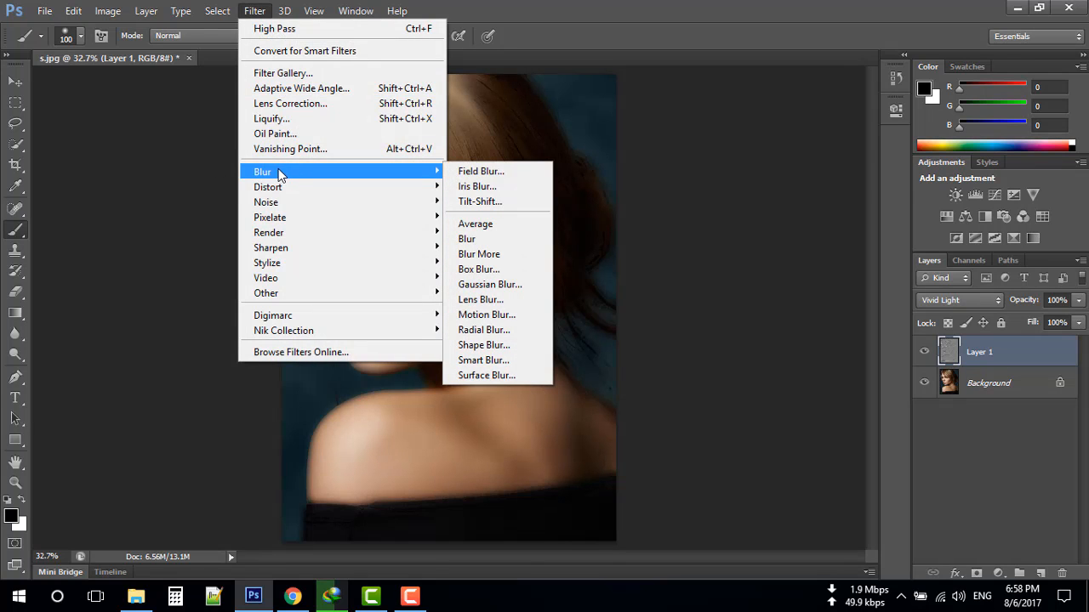
pyautogui.click(471, 289)
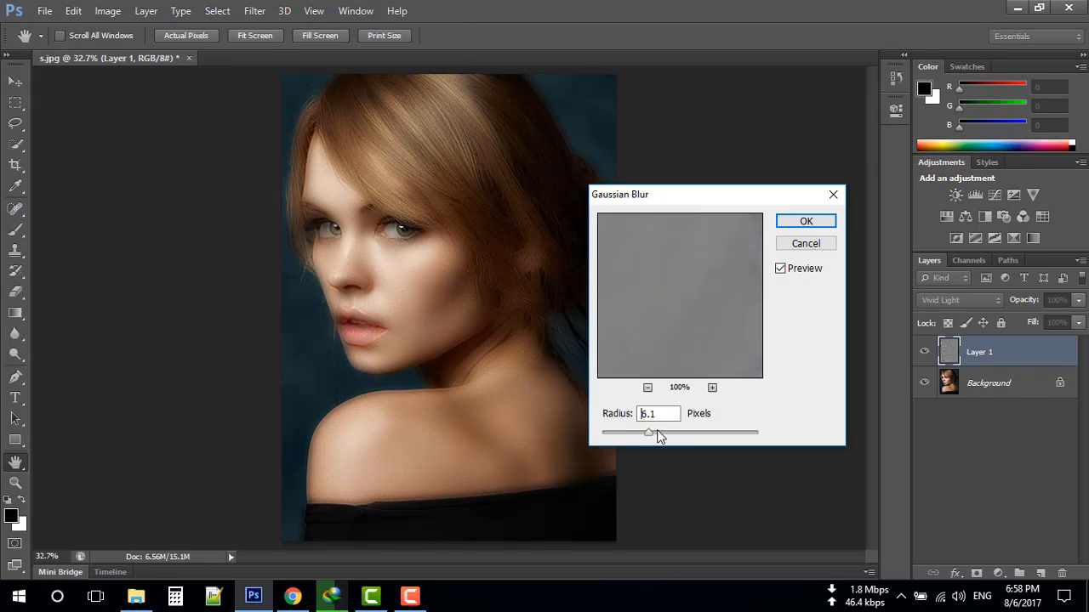
pyautogui.moveTo(671, 434); pyautogui.dragTo(638, 437)
pyautogui.click(781, 270)
pyautogui.click(781, 271)
pyautogui.click(808, 223)
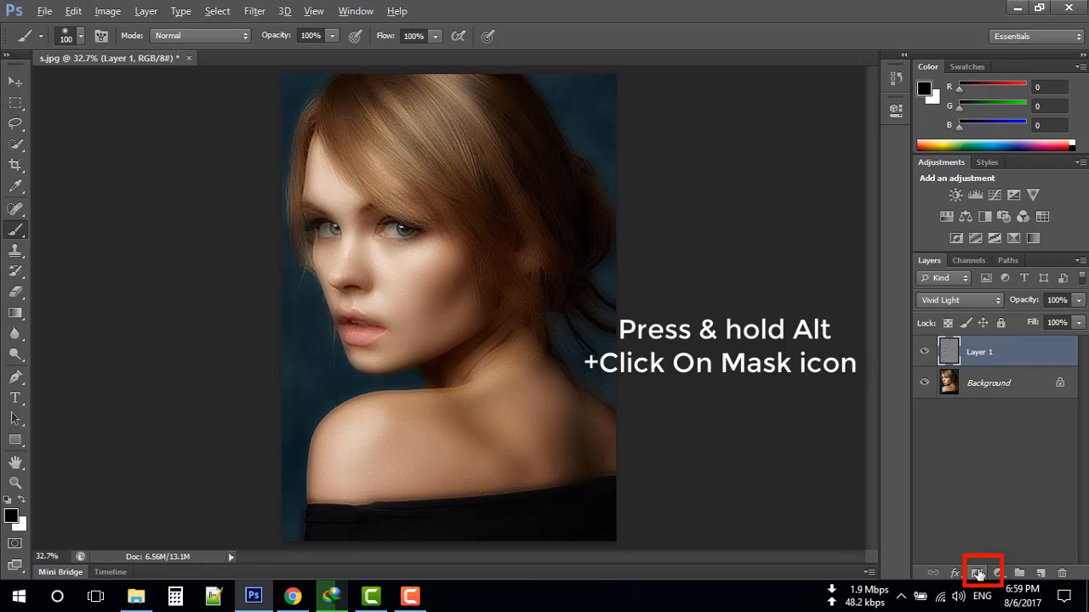
# Add a black layer mask to Layer 1 and set up the Brush tool with white foreground at 100% opacity.
pyautogui.keyDown('alt'); pyautogui.click(978, 575); pyautogui.keyUp('alt')
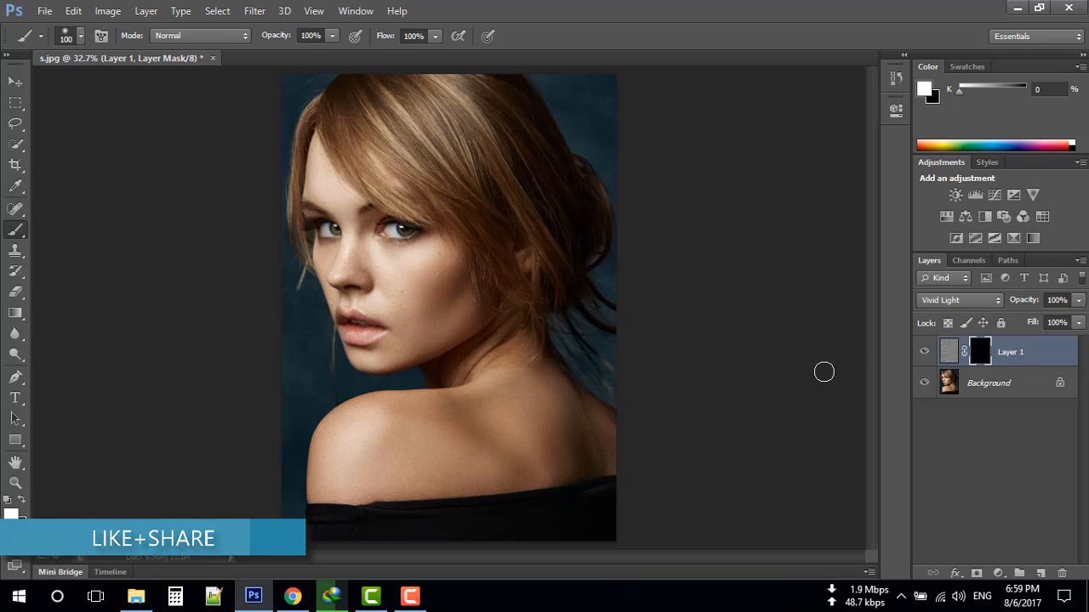
pyautogui.rightClick(10, 232)
pyautogui.click(70, 228)
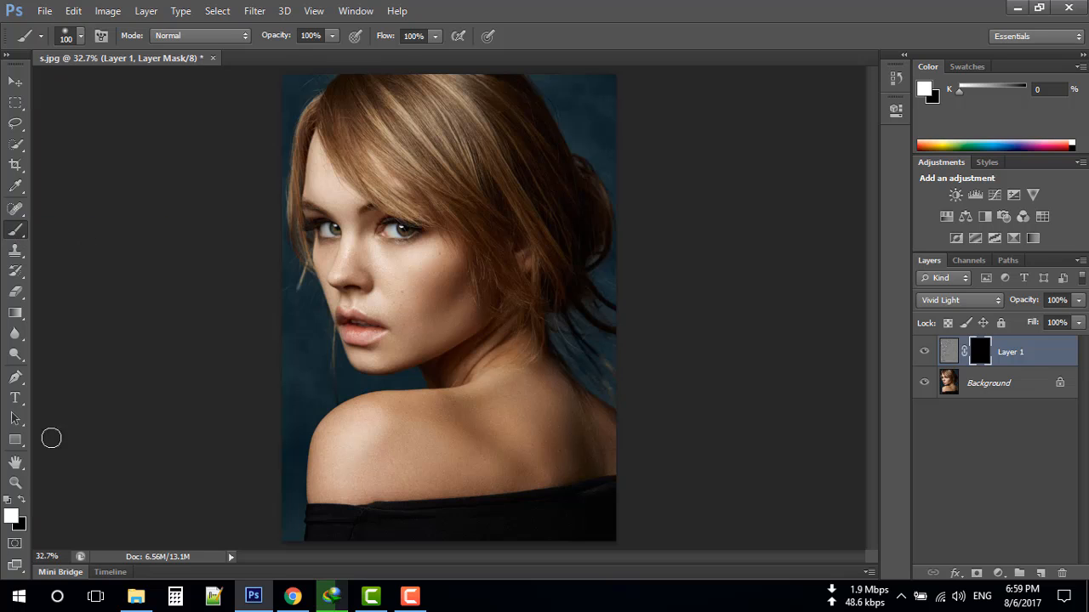
pyautogui.click(10, 515)
pyautogui.moveTo(366, 170); pyautogui.dragTo(326, 133)
pyautogui.click(700, 134)
pyautogui.click(332, 36)
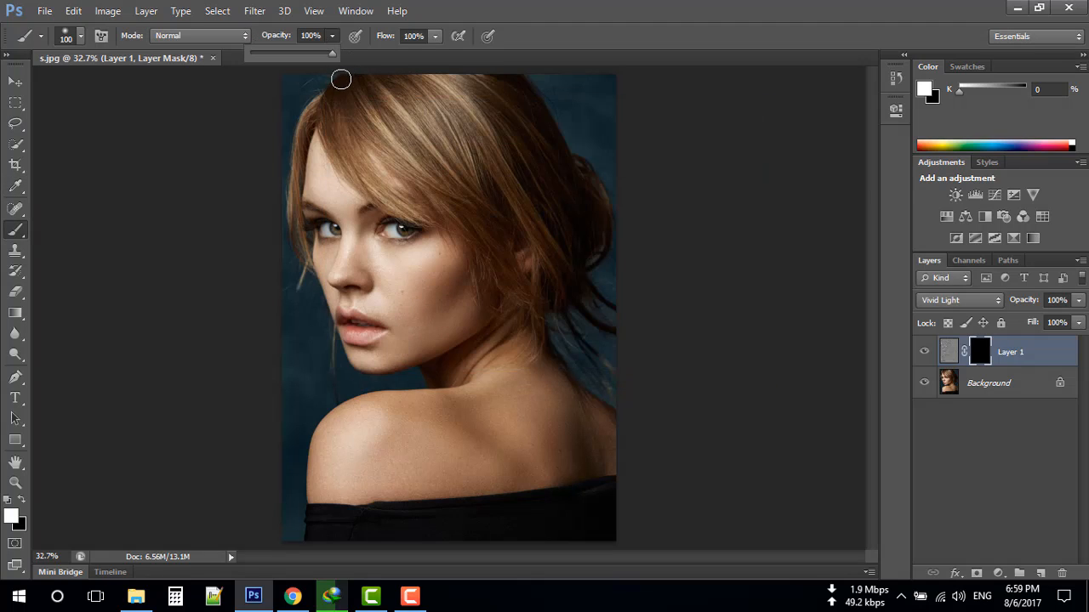
pyautogui.click(340, 82)
# Paint white on Layer 1's mask over the forehead and cheek skin, using a smaller brush of about 70 px.
pyautogui.keyDown('alt'); pyautogui.scroll(1, 378, 245); pyautogui.keyUp('alt')
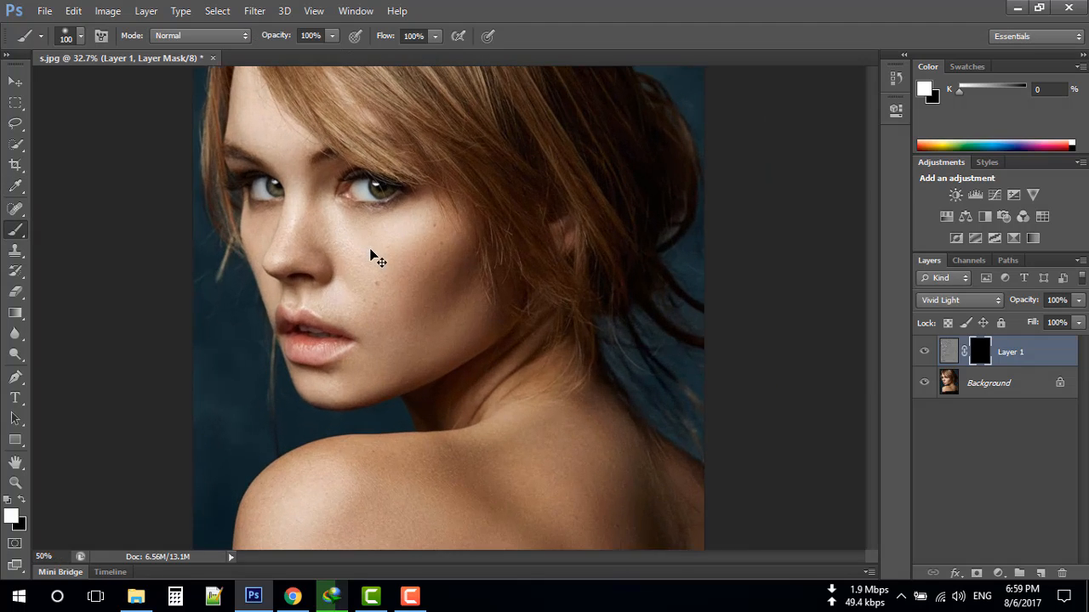
pyautogui.keyDown('alt'); pyautogui.scroll(1, 352, 256); pyautogui.keyUp('alt')
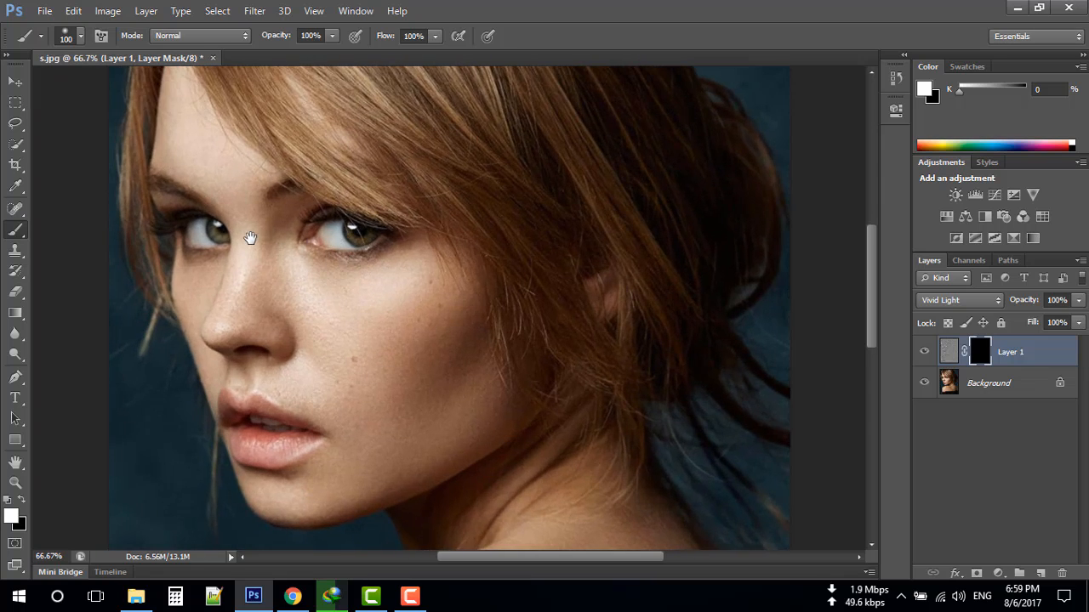
pyautogui.moveTo(287, 232); pyautogui.dragTo(360, 284)
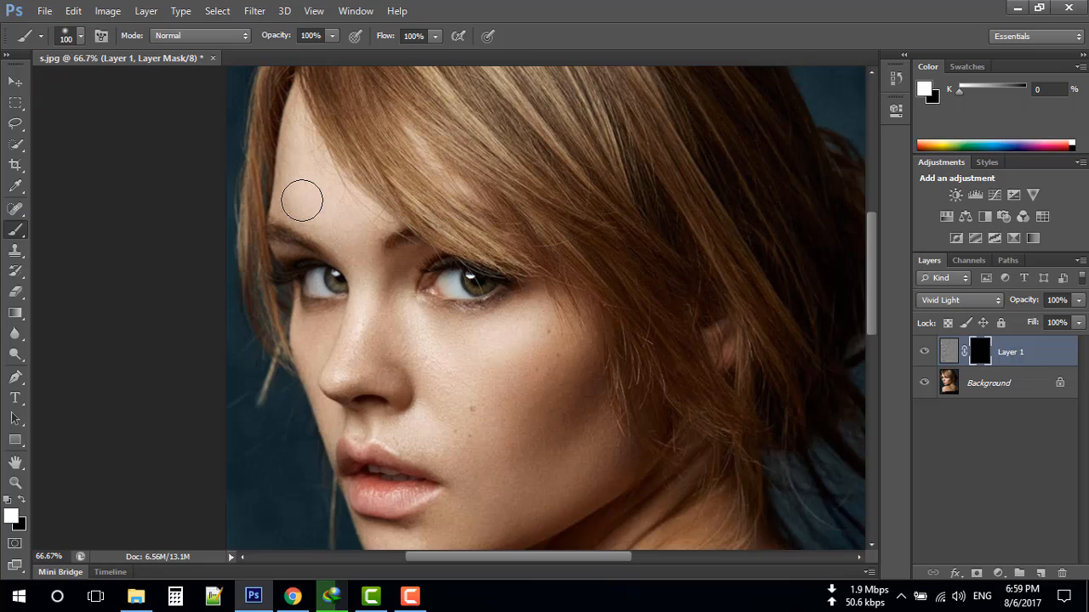
pyautogui.press('[')
pyautogui.press('[')
pyautogui.press('[')
pyautogui.press('[')
pyautogui.press('[')
pyautogui.press('[')
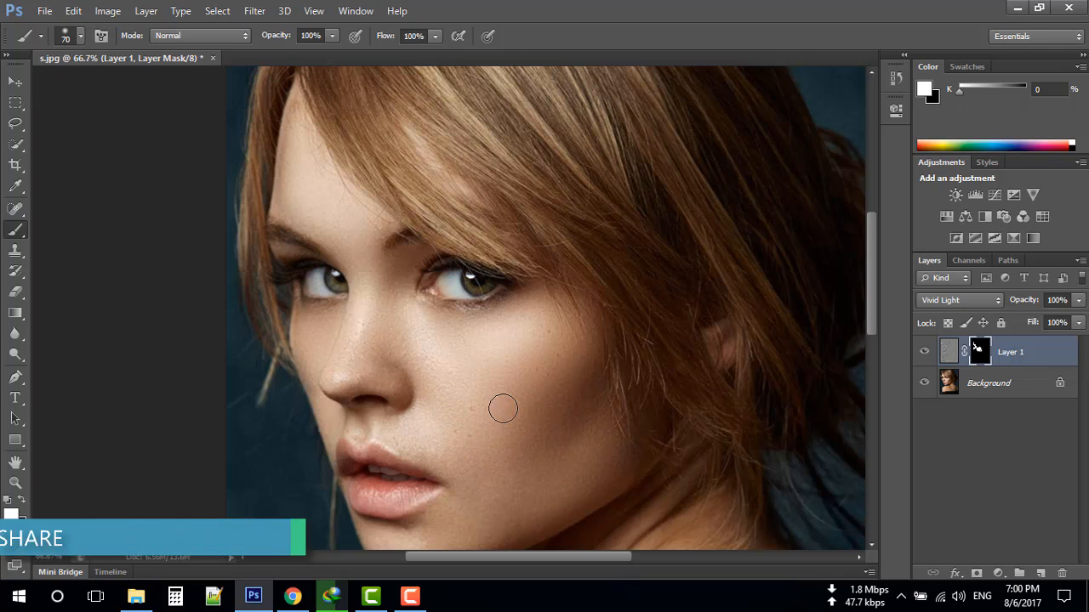
# Paint white on the mask over the lower cheek, jaw and chin, and touch up the face with 35 to 60 px brushes.
pyautogui.scroll(-3, 536, 387)
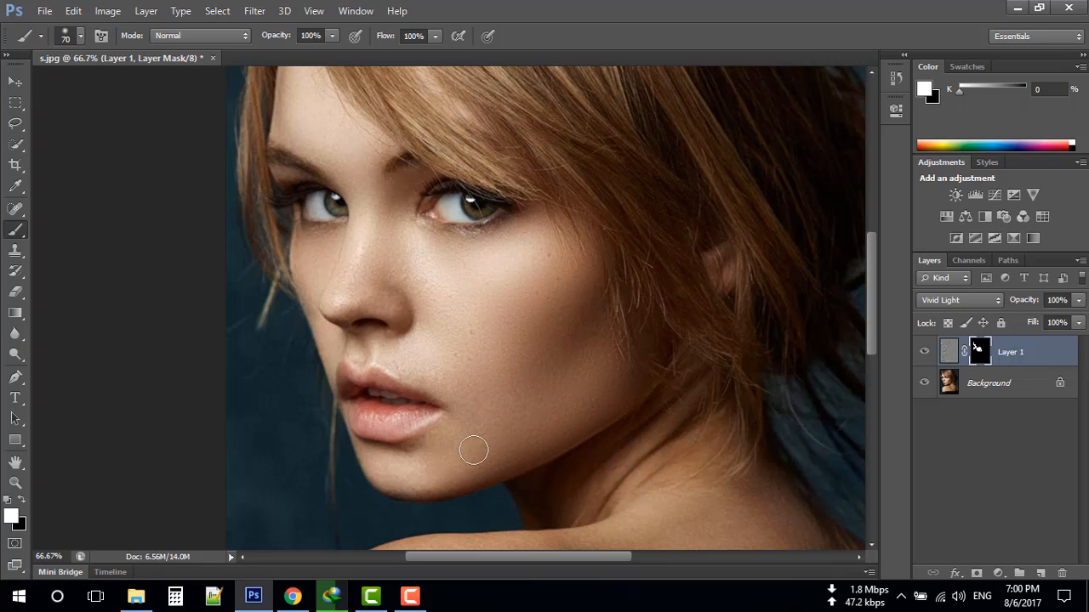
pyautogui.press('[')
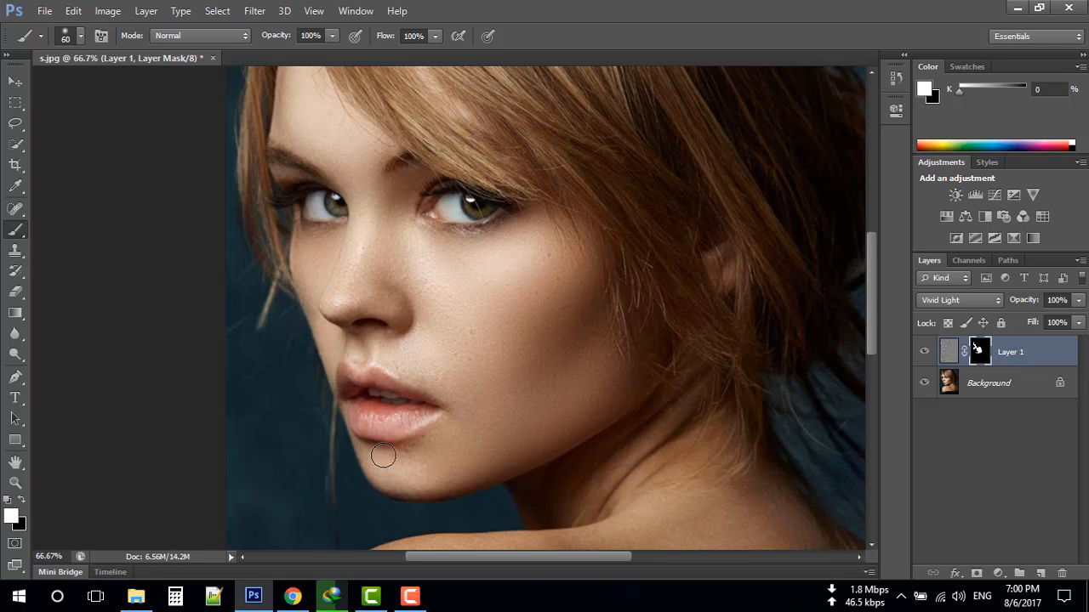
pyautogui.moveTo(370, 454)
pyautogui.mouseDown()
pyautogui.moveTo(380, 482)
pyautogui.moveTo(454, 488)
pyautogui.mouseUp()
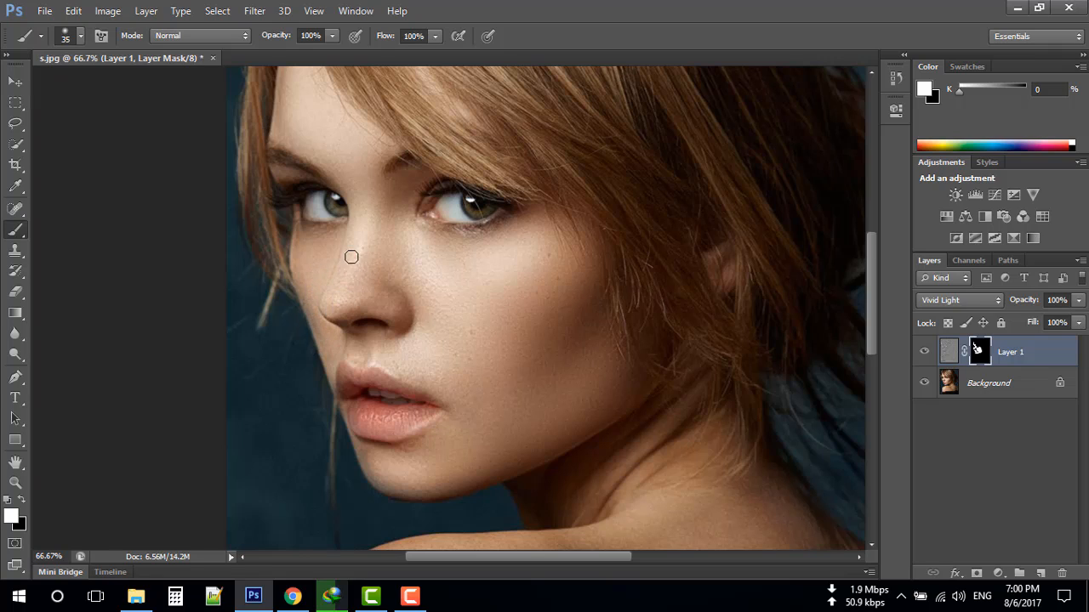
pyautogui.scroll(3, 354, 264)
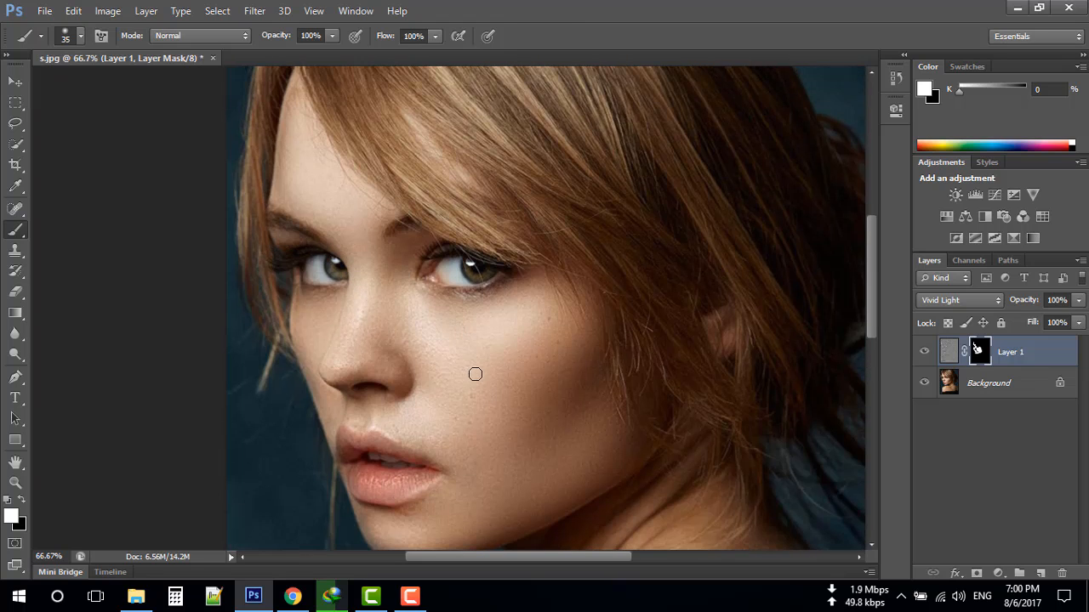
pyautogui.scroll(-5, 547, 352)
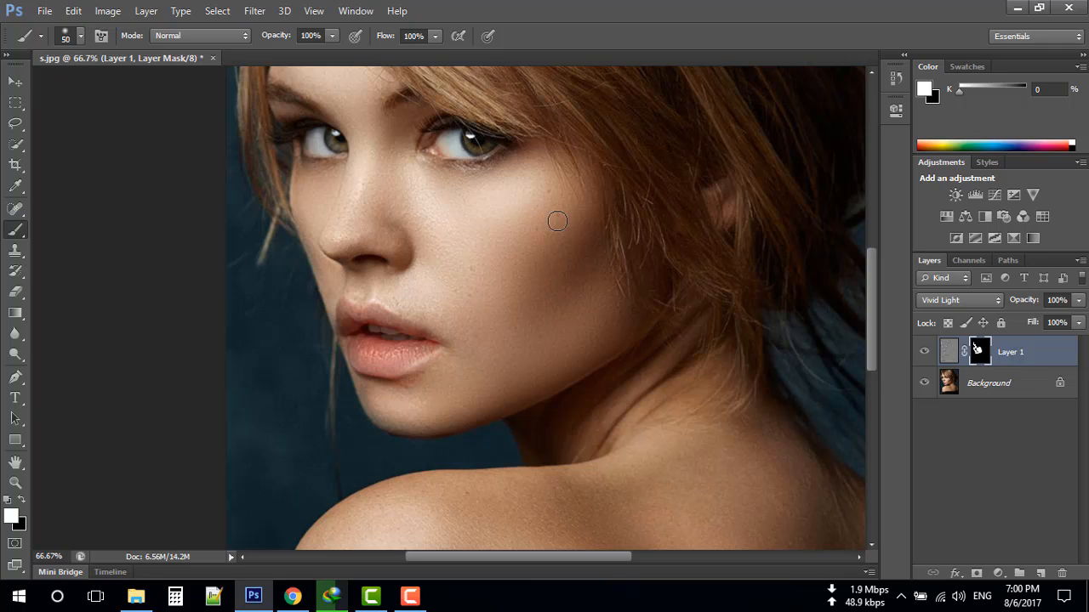
pyautogui.scroll(2, 369, 203)
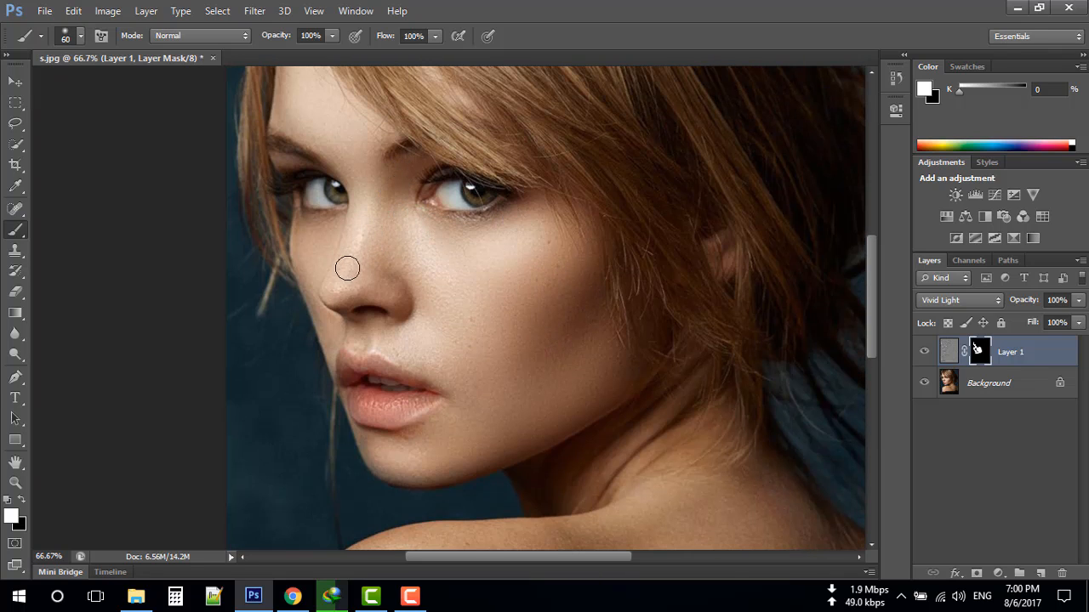
pyautogui.scroll(2, 371, 244)
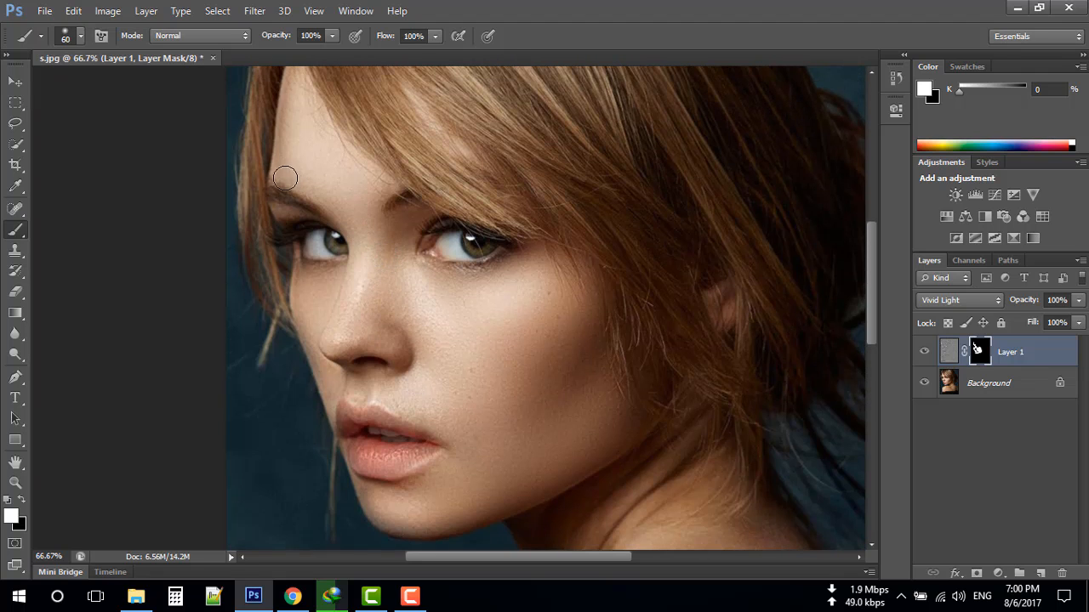
# Paint white on the mask over the neck, shoulder and back, enlarging the brush to 90 px.
pyautogui.scroll(-7, 494, 303)
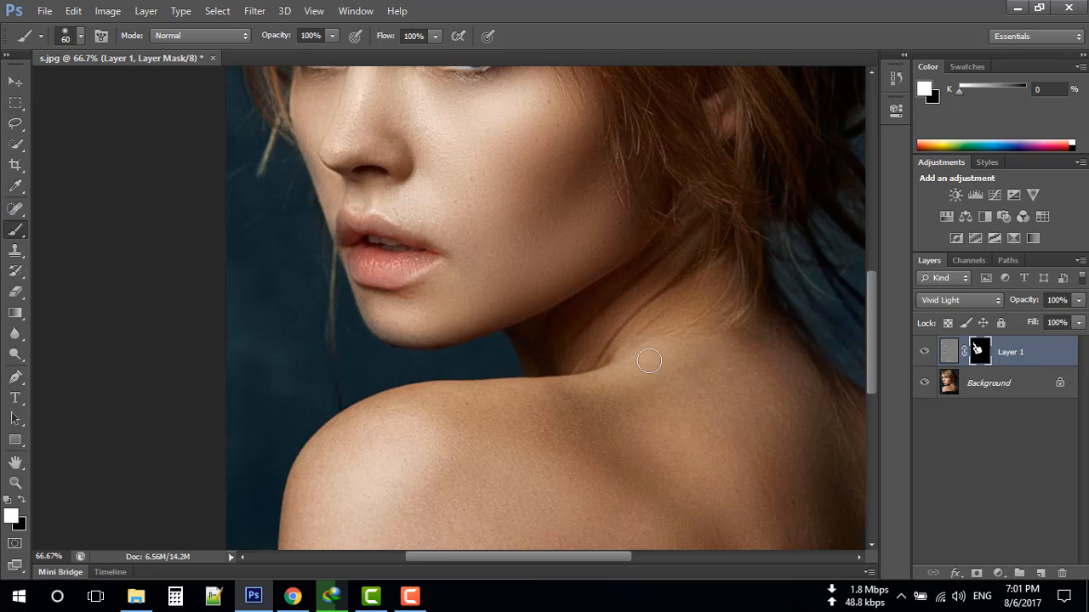
pyautogui.scroll(-3, 374, 458)
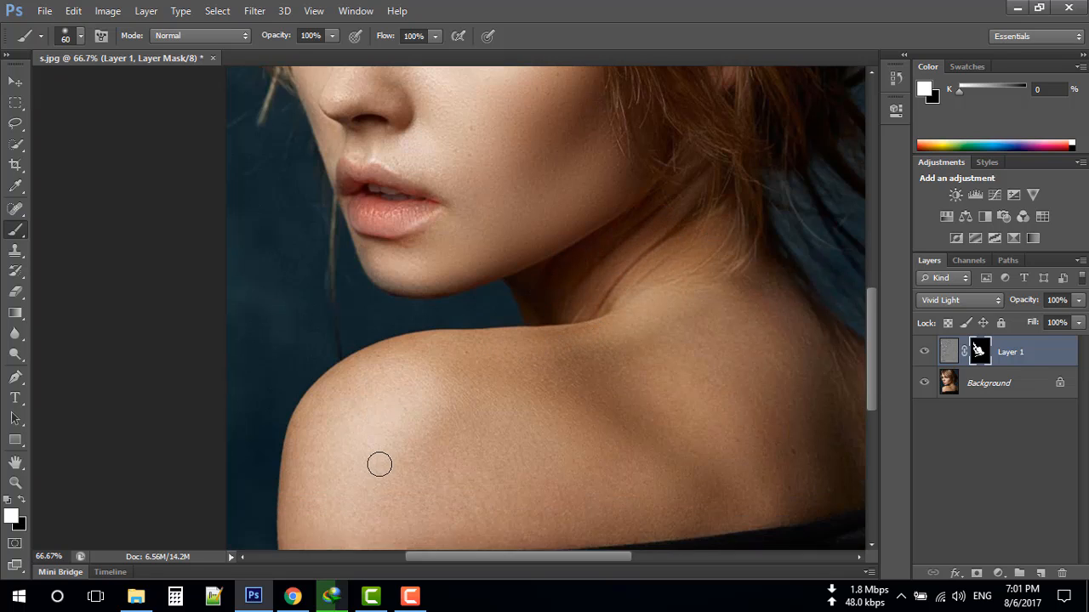
pyautogui.press(']')
pyautogui.press(']')
pyautogui.press(']')
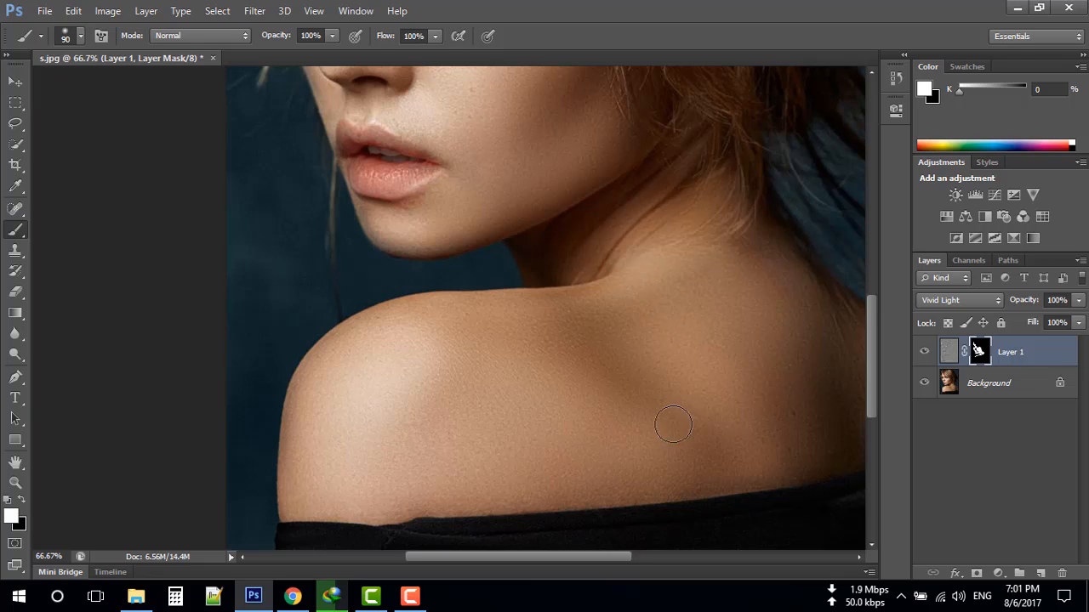
pyautogui.moveTo(776, 449); pyautogui.dragTo(686, 435)
# Fit the whole image in view and compare the retouch before and after by hiding and showing Layer 1.
pyautogui.hotkey('ctrl', '0')
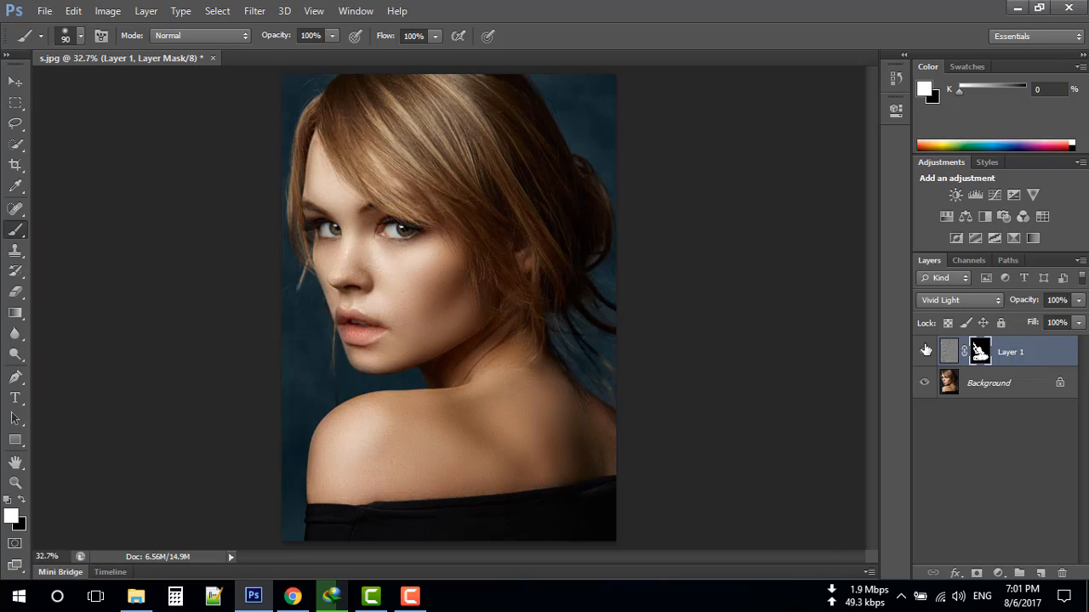
pyautogui.click(925, 351)
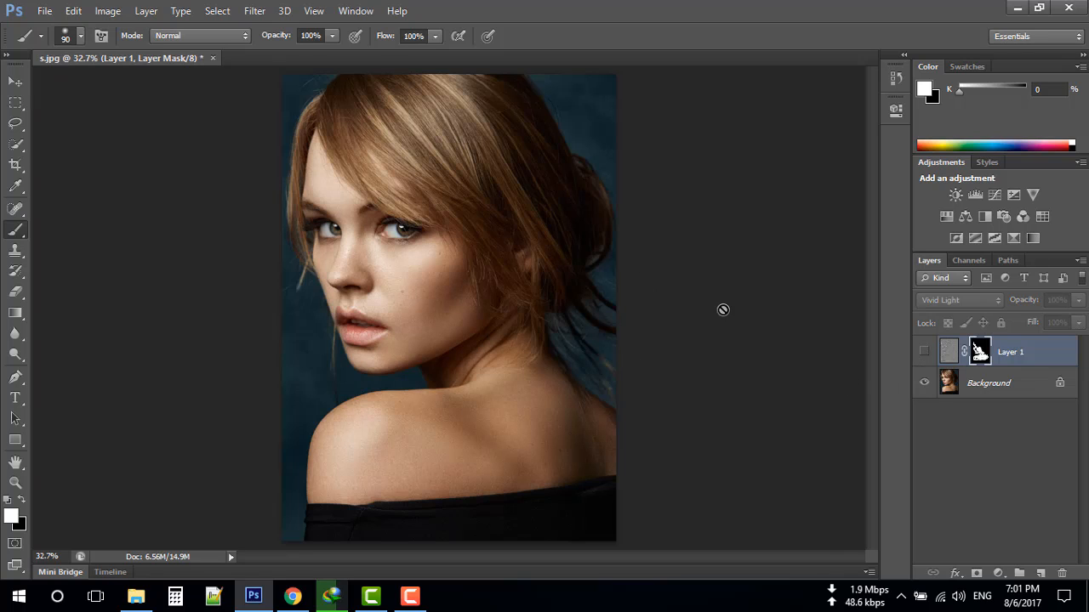
pyautogui.click(925, 352)
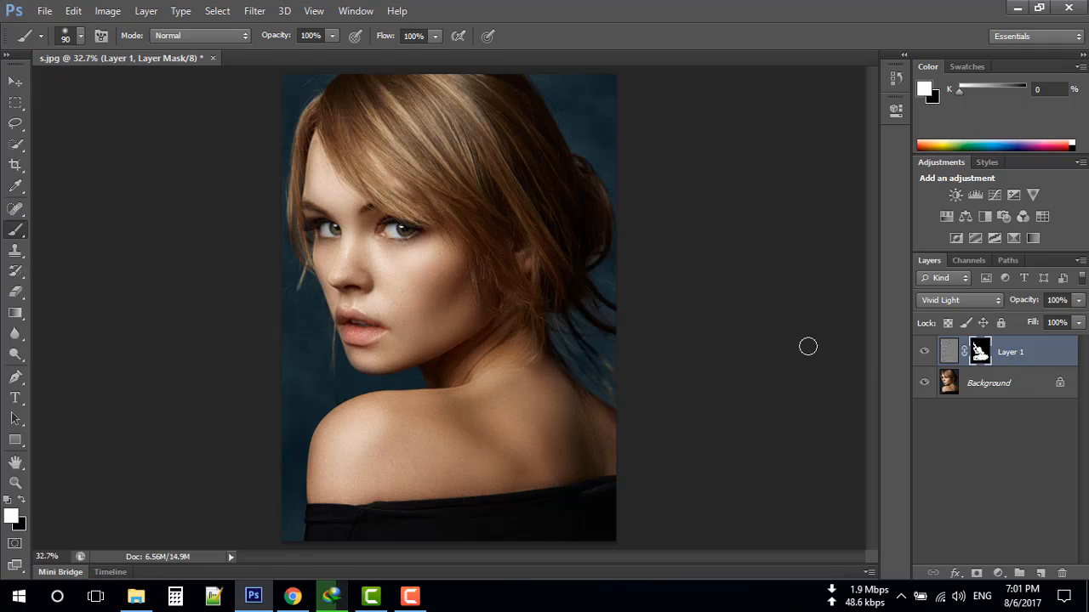